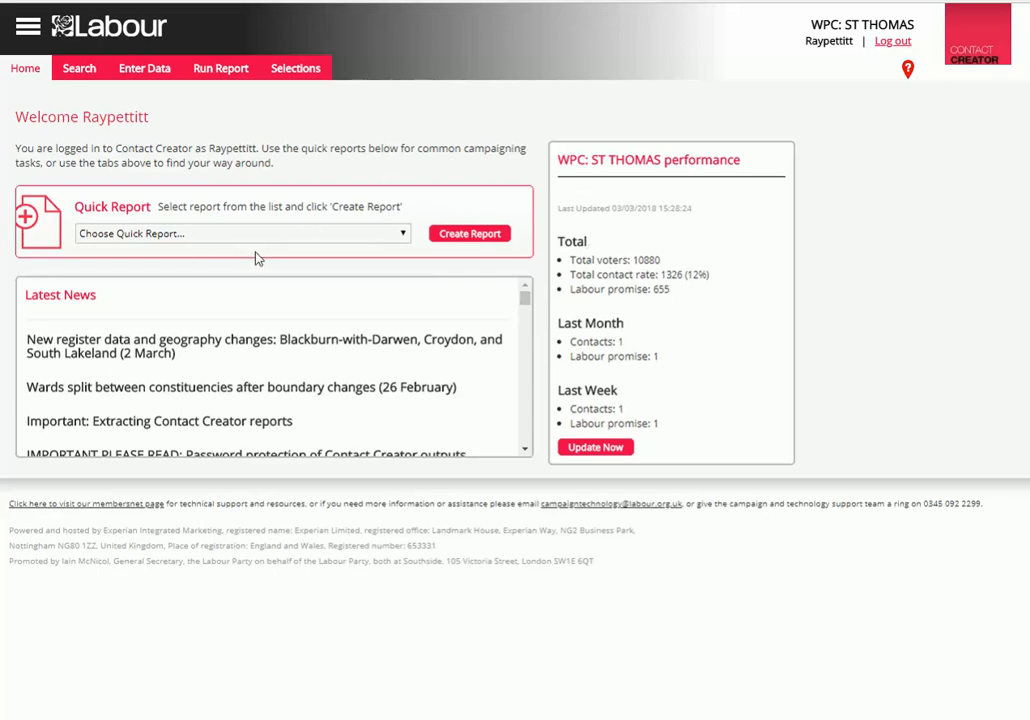
Create the quick report "Recommended Doorstep Voter ID | Voter ID Sheet" and accept the displayed e-mail address for the file password
left_click(405, 238)
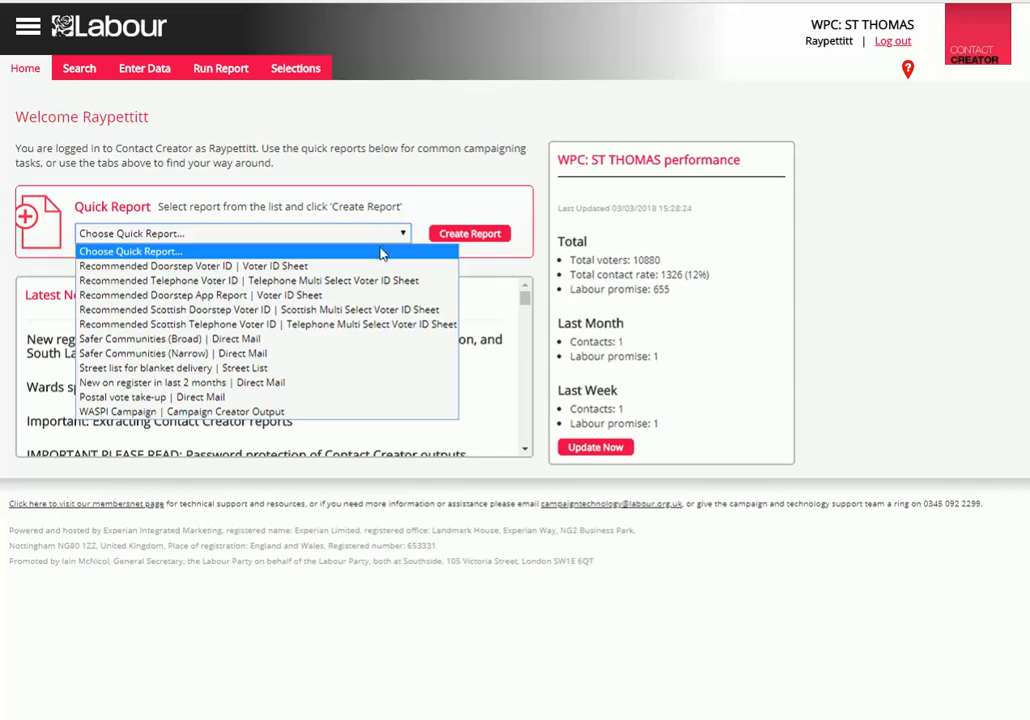
left_click(323, 266)
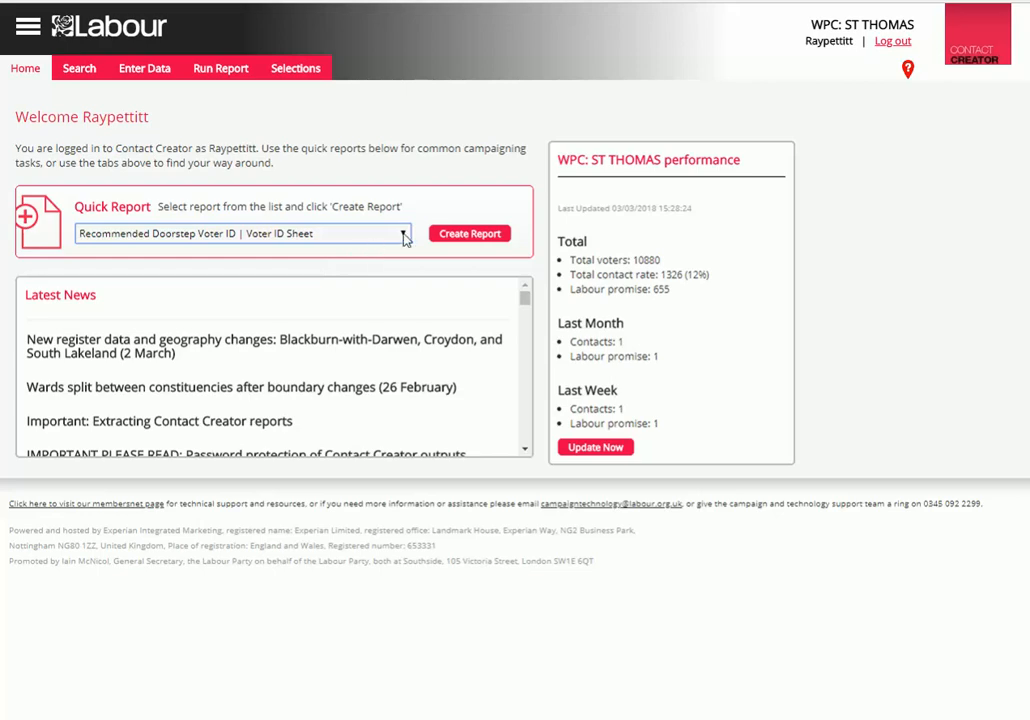
left_click(469, 236)
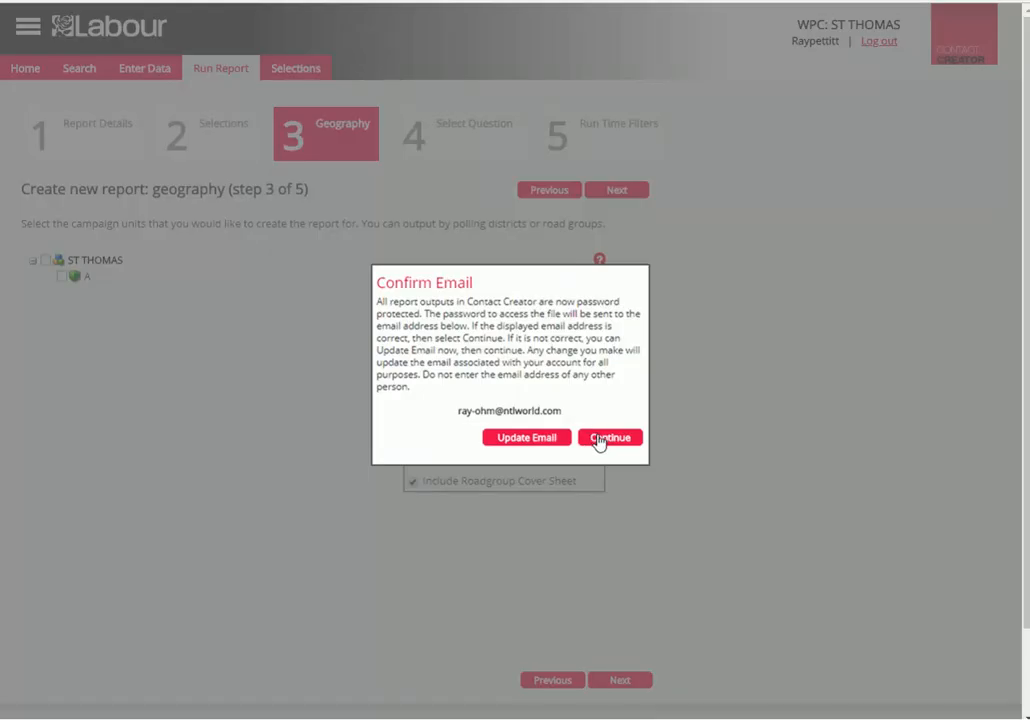
left_click(595, 440)
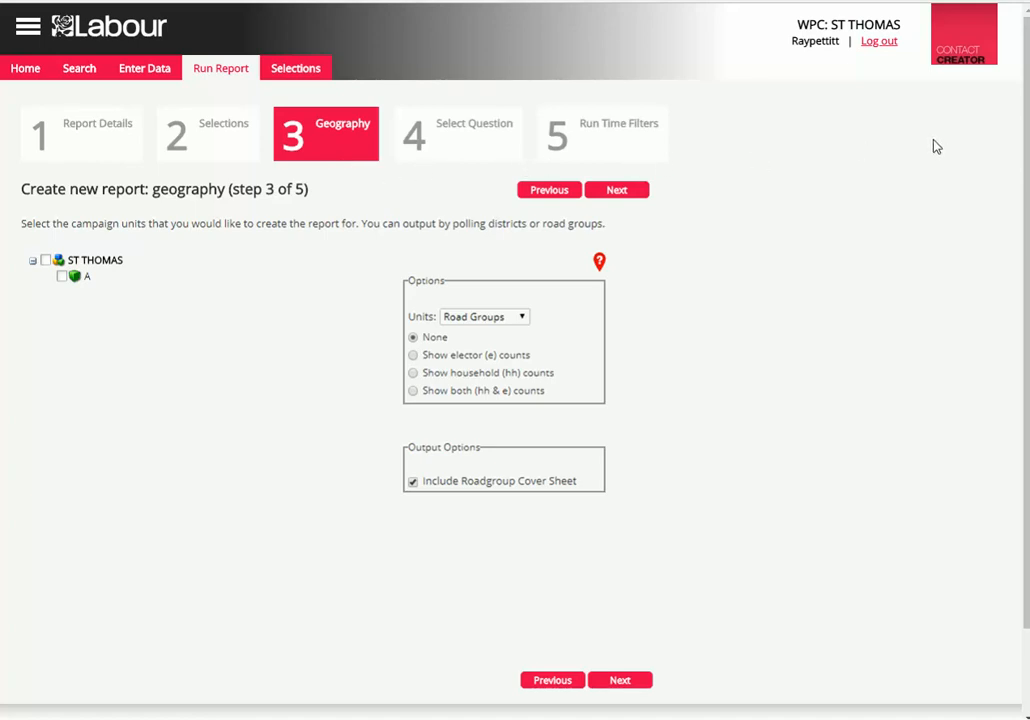
Set the geography units to Polling Districts and show both household and elector counts
left_click(521, 317)
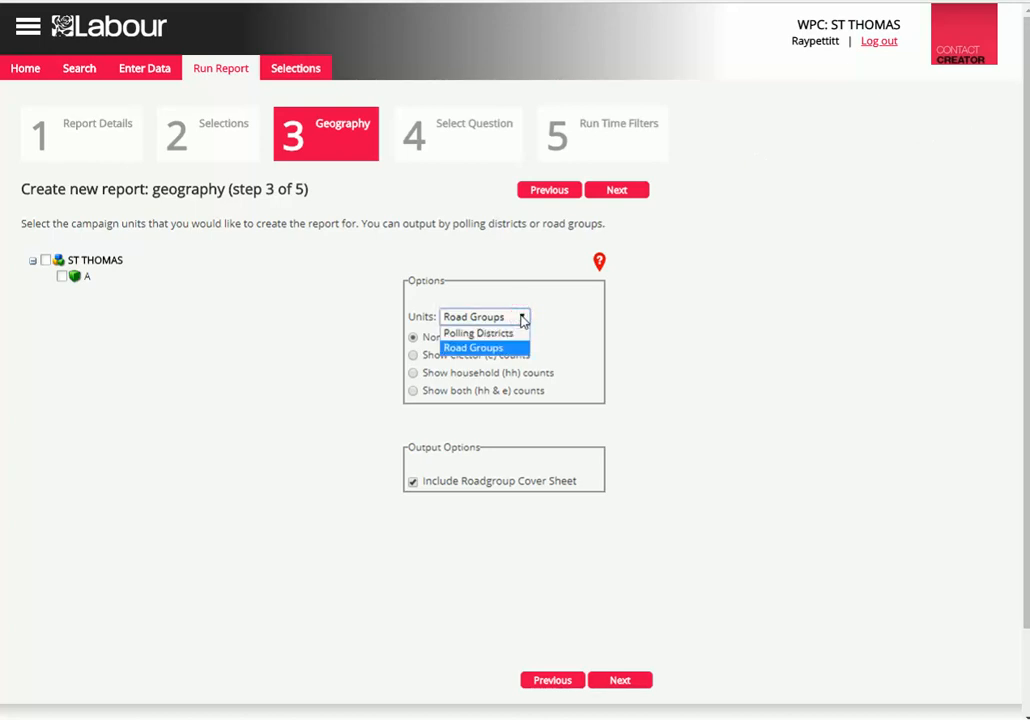
left_click(468, 334)
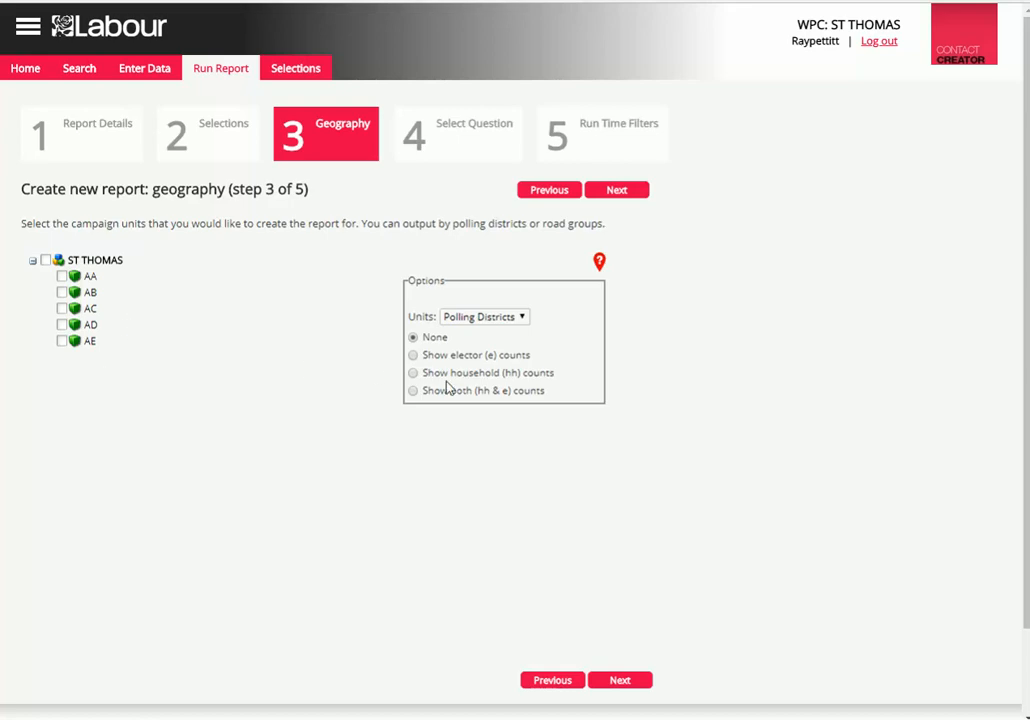
left_click(413, 391)
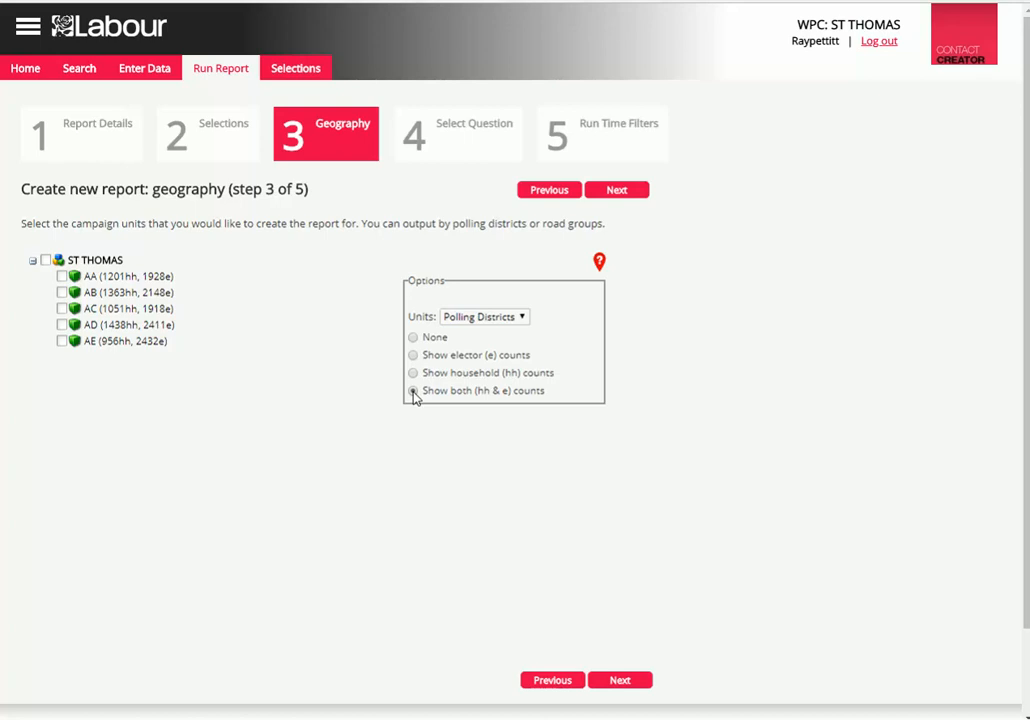
left_click(414, 392)
Leave polling district AB unselected and include only ST ANDREWS ROAD from polling district AD
left_click(61, 292)
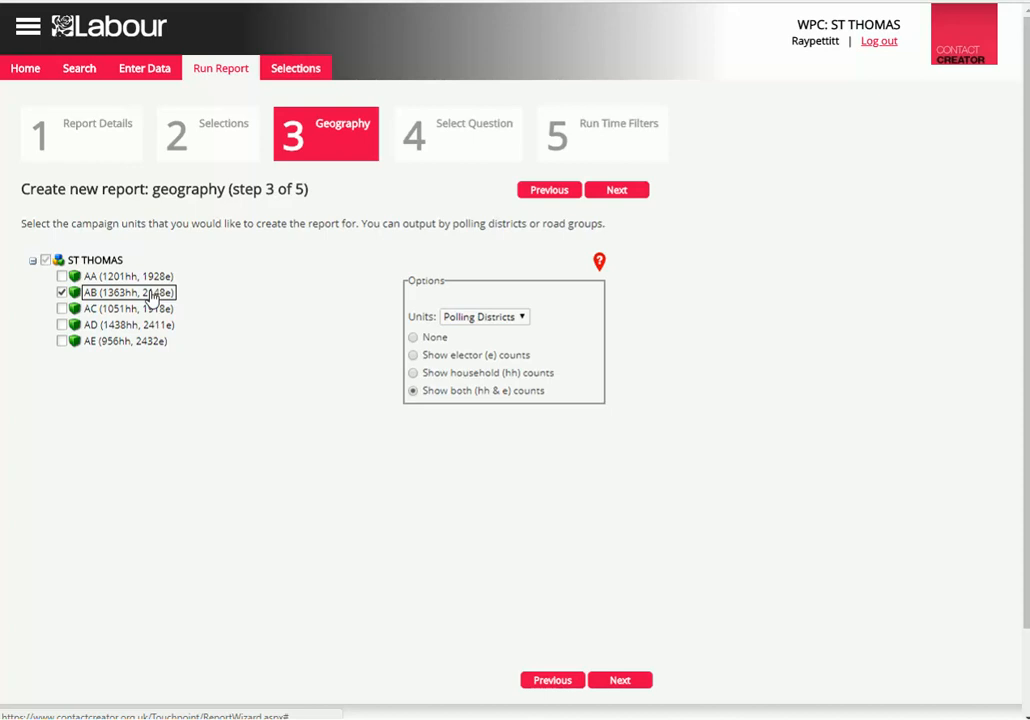
left_click(62, 293)
left_click(92, 328)
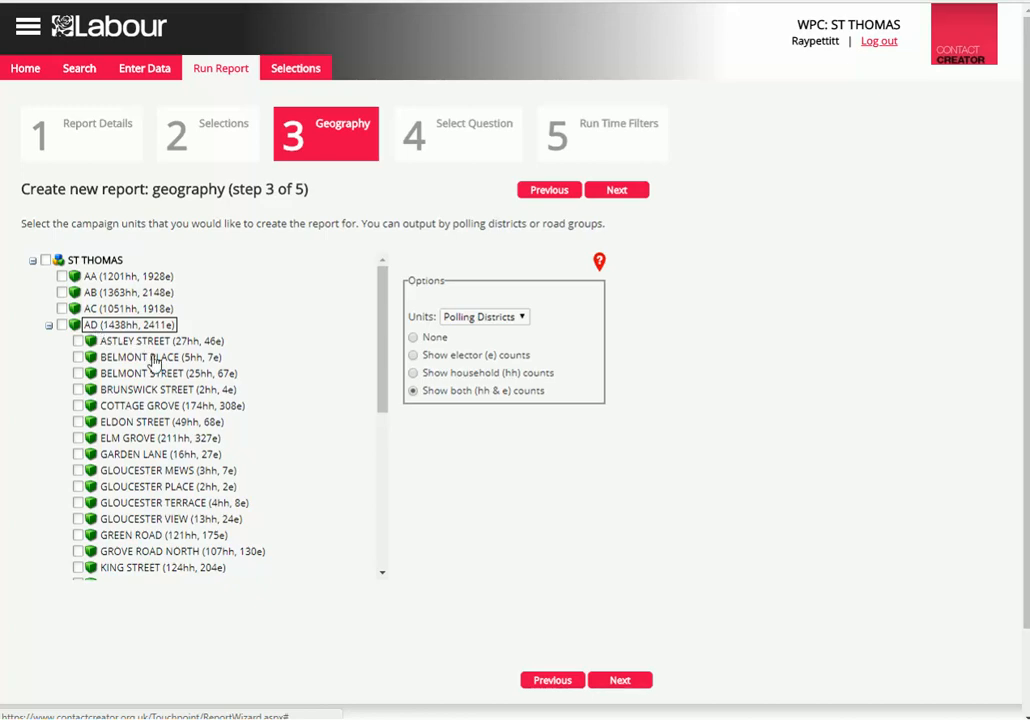
scroll(122, 430, "down", 3)
scroll(124, 432, "down", 2)
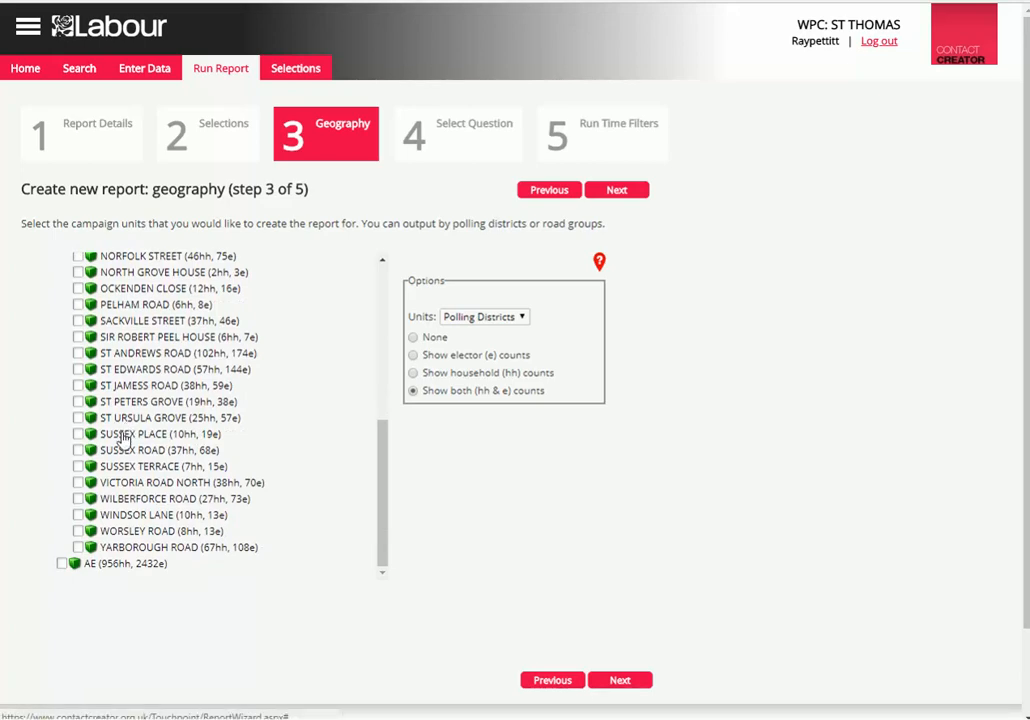
left_click(78, 354)
scroll(152, 451, "down", 1)
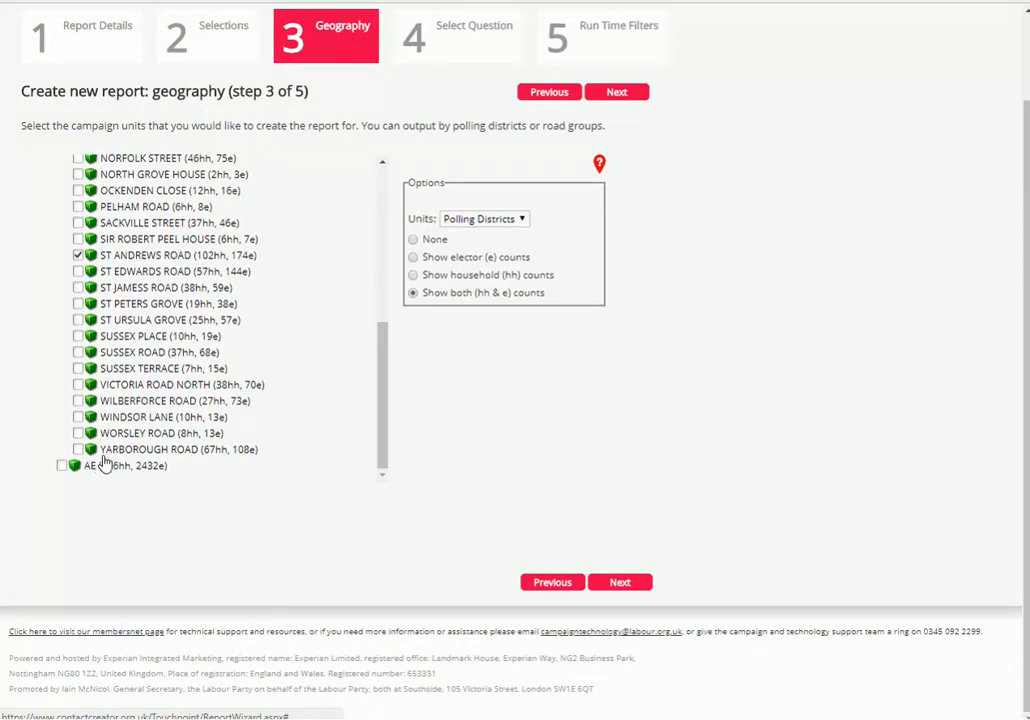
Include ST ANDREWS ROAD and ST DAVIDS ROAD from polling district AE and proceed to the question selection
left_click(100, 466)
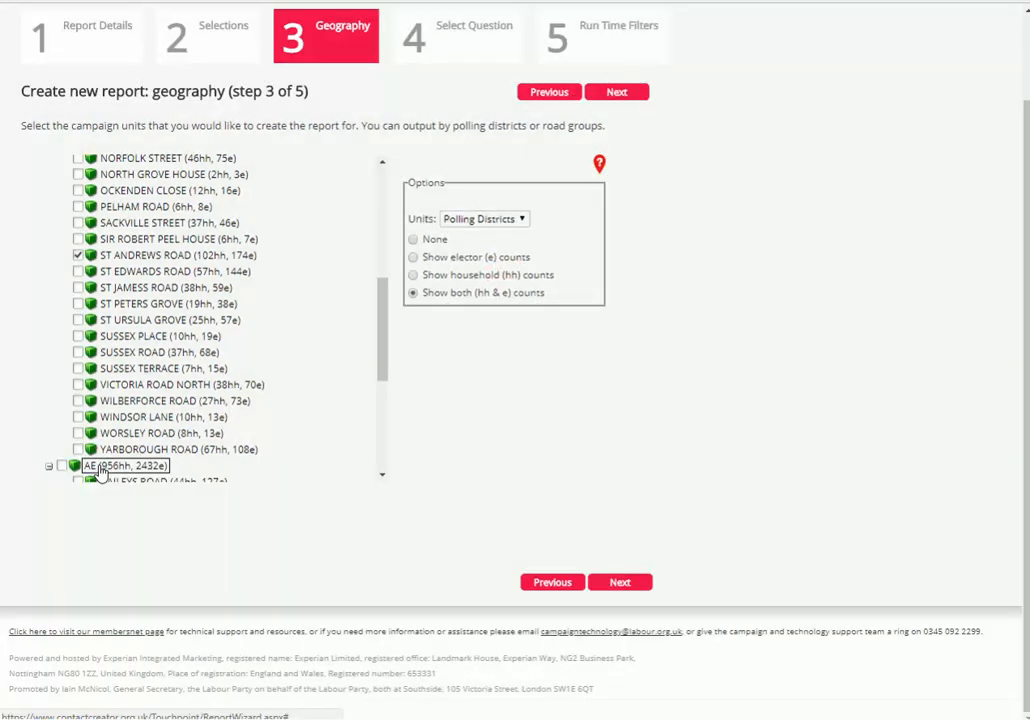
scroll(150, 435, "down", 3)
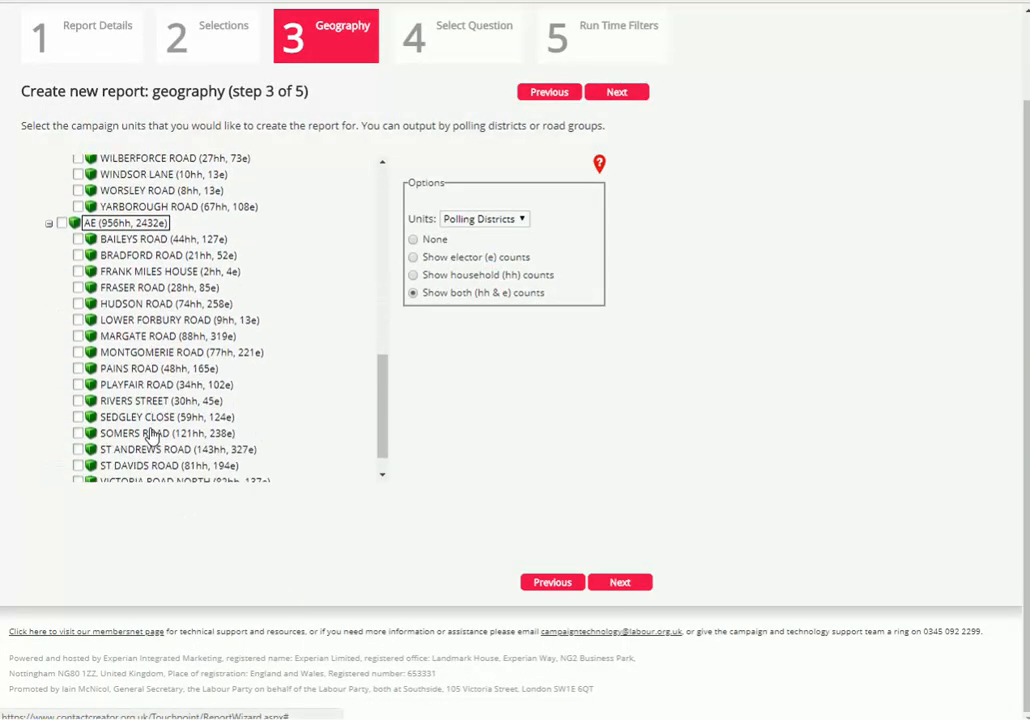
scroll(150, 435, "down", 1)
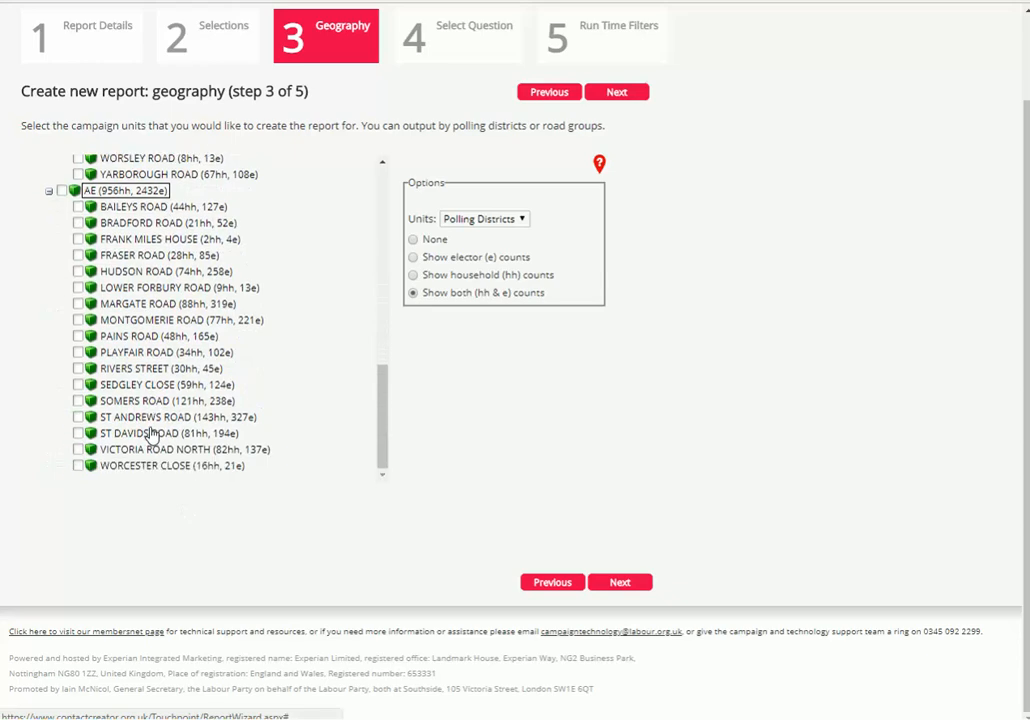
left_click(79, 419)
left_click(78, 434)
left_click(619, 584)
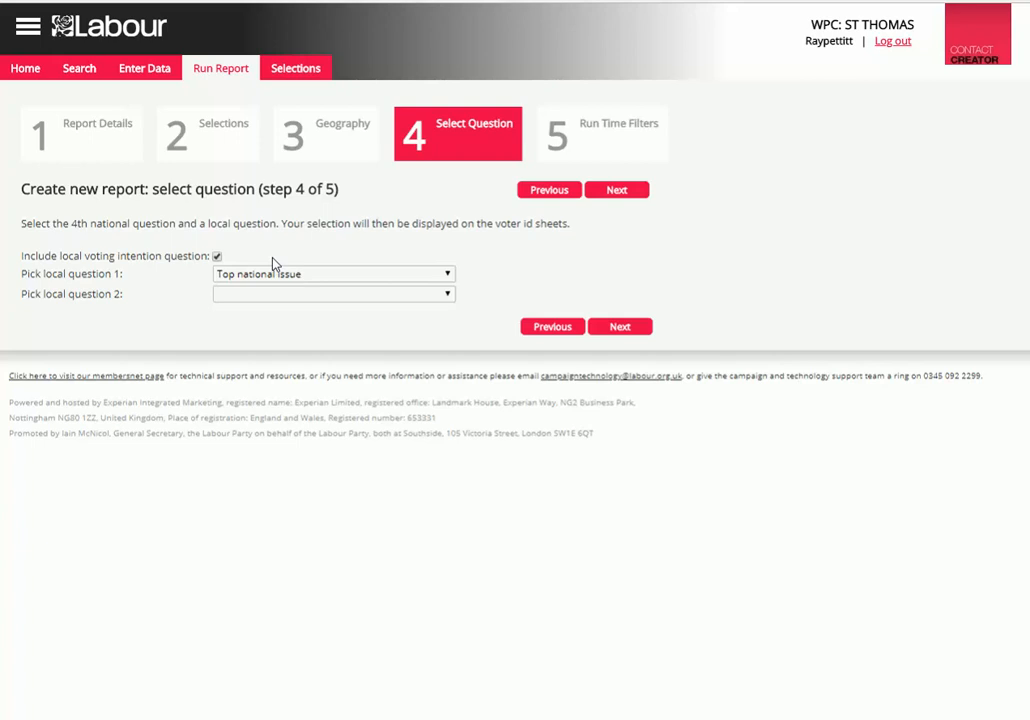
Set local question 1 to the blank option and proceed to the run time filters
left_click(447, 276)
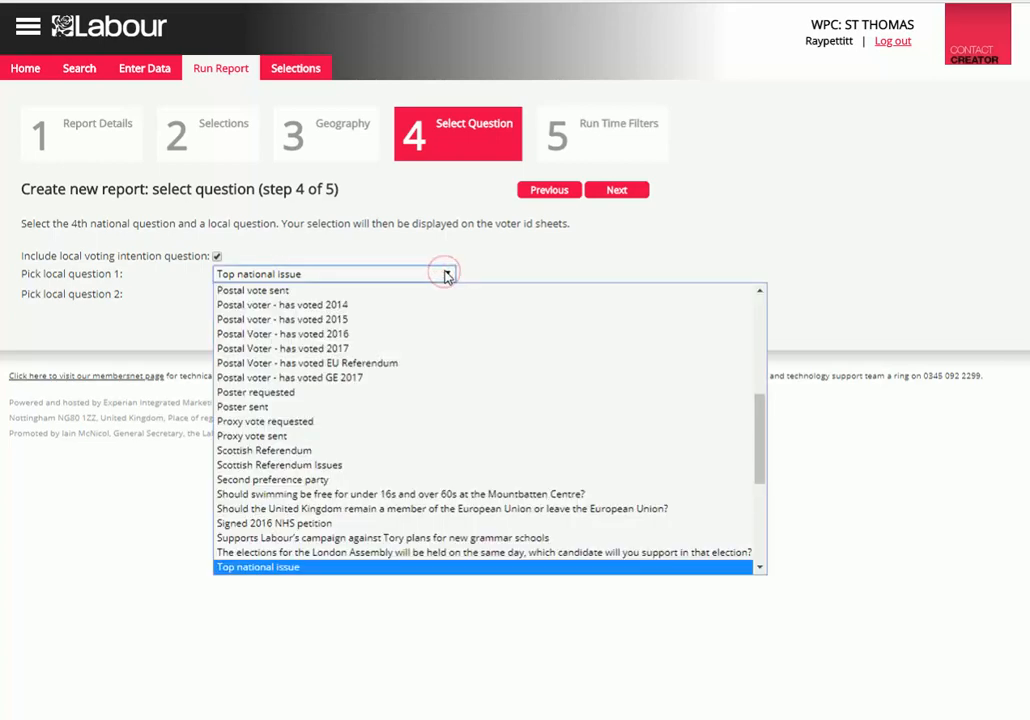
left_click(447, 276)
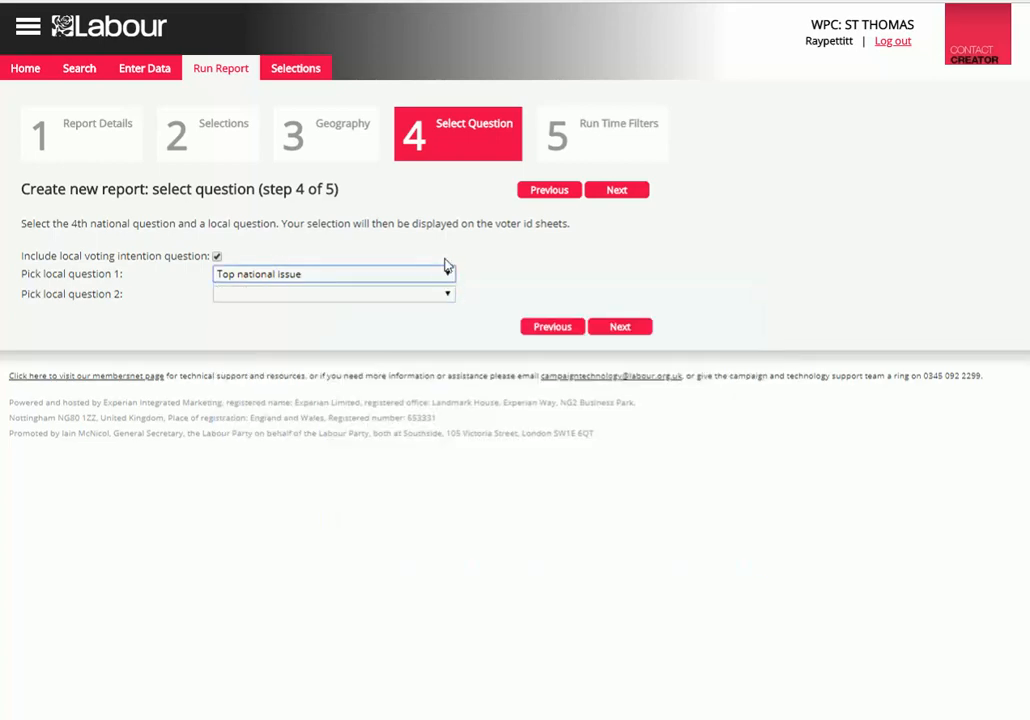
left_click(448, 278)
scroll(437, 292, "up", 8)
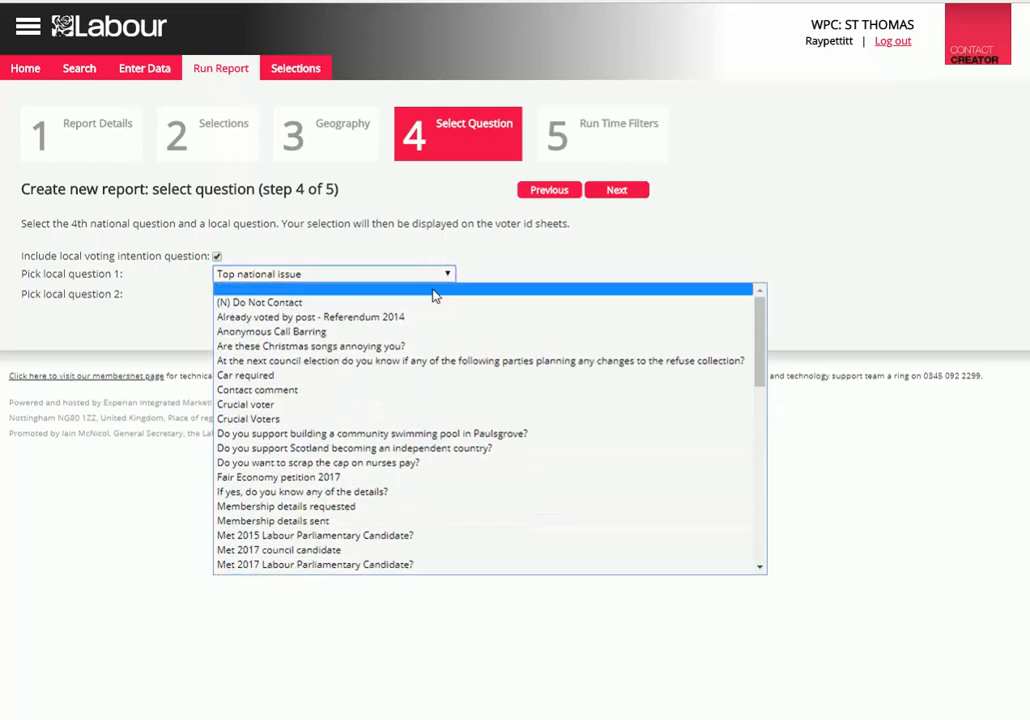
left_click(435, 292)
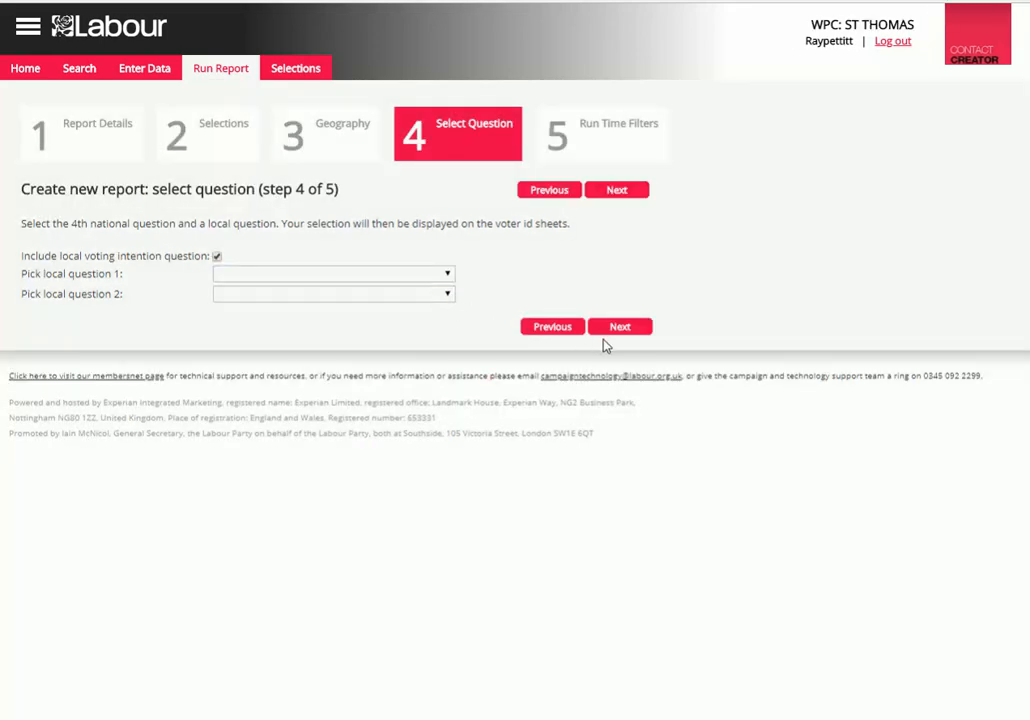
left_click(613, 328)
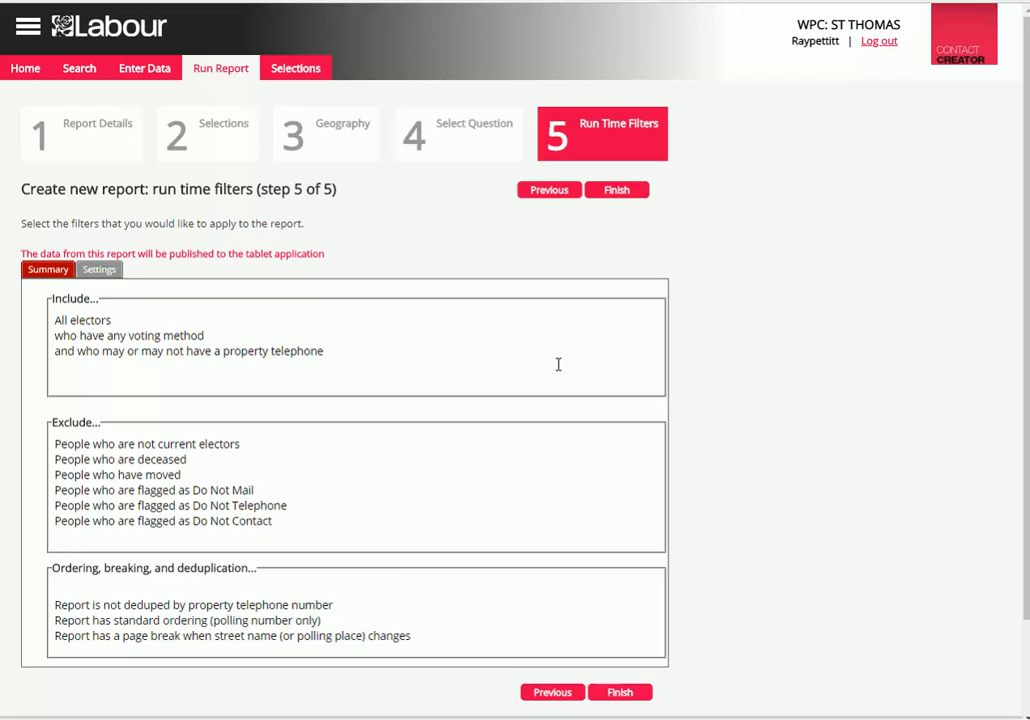
Turn off the Do not mail, Do not telephone and Do not contact exclusion filters in the report settings
left_click(97, 270)
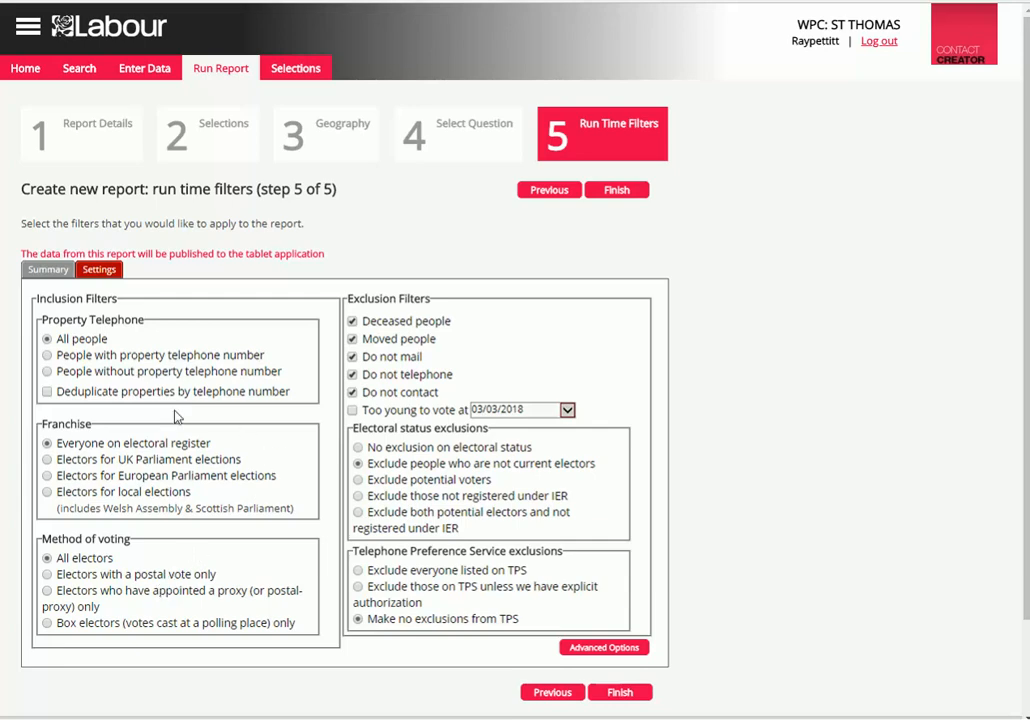
left_click(352, 357)
left_click(352, 374)
left_click(352, 394)
Generate the report, download its PDF output and close the output dialog
left_click(620, 693)
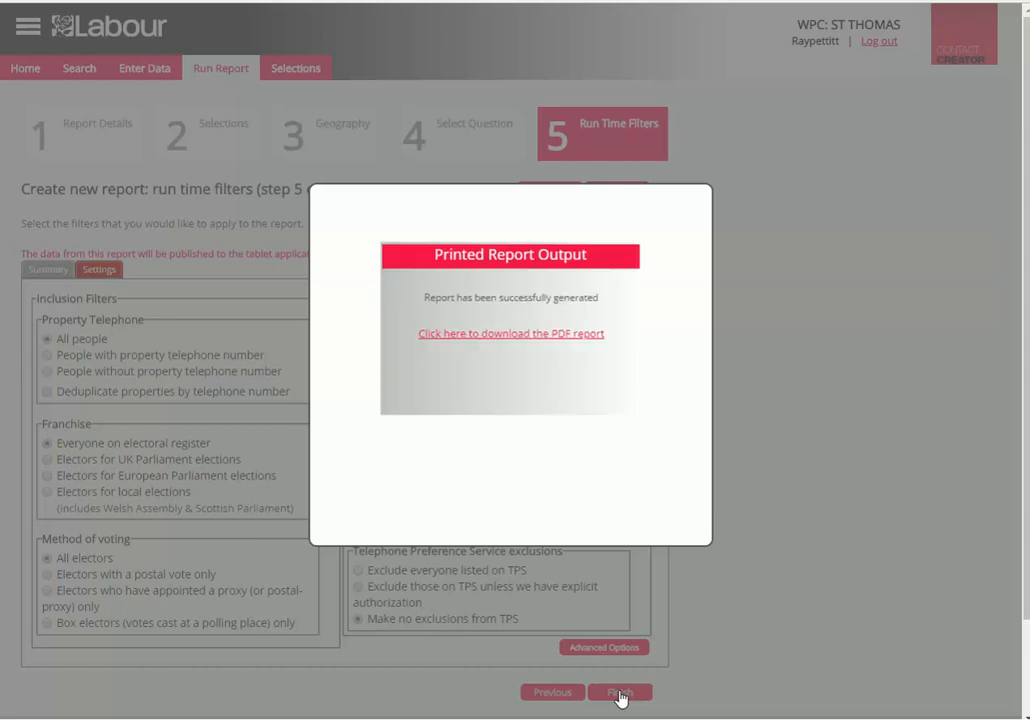
left_click(474, 340)
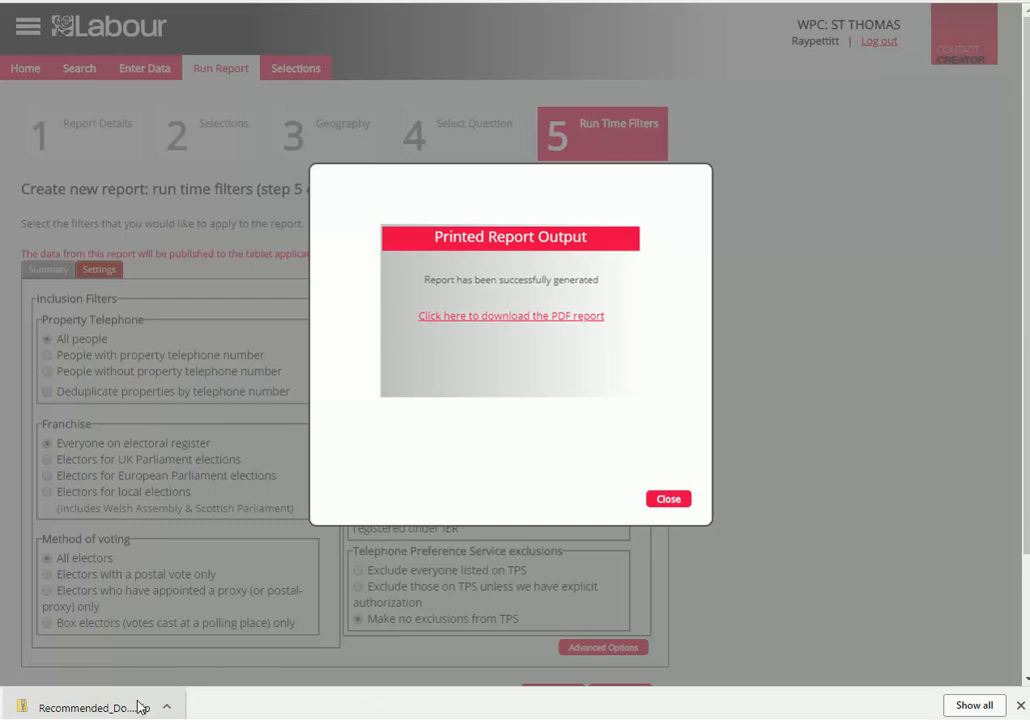
left_click(662, 498)
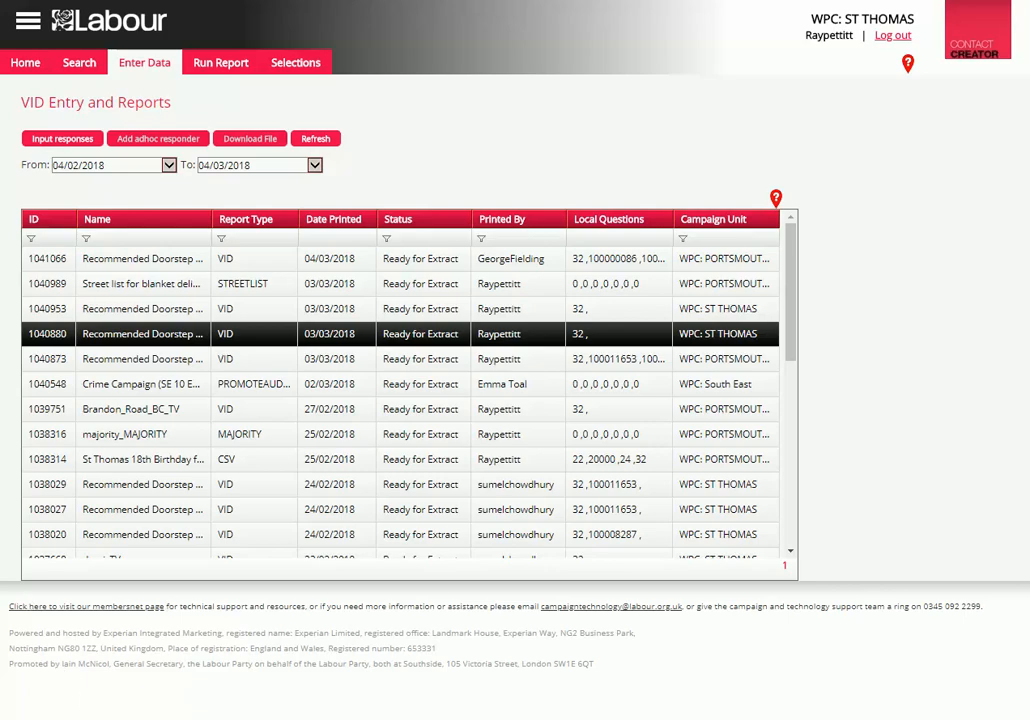
Switch to the Downloads folder in File Explorer and extract the Recommended_Doorstep_Voter_ID zip there with 7-Zip, entering the archive password
left_click(169, 718)
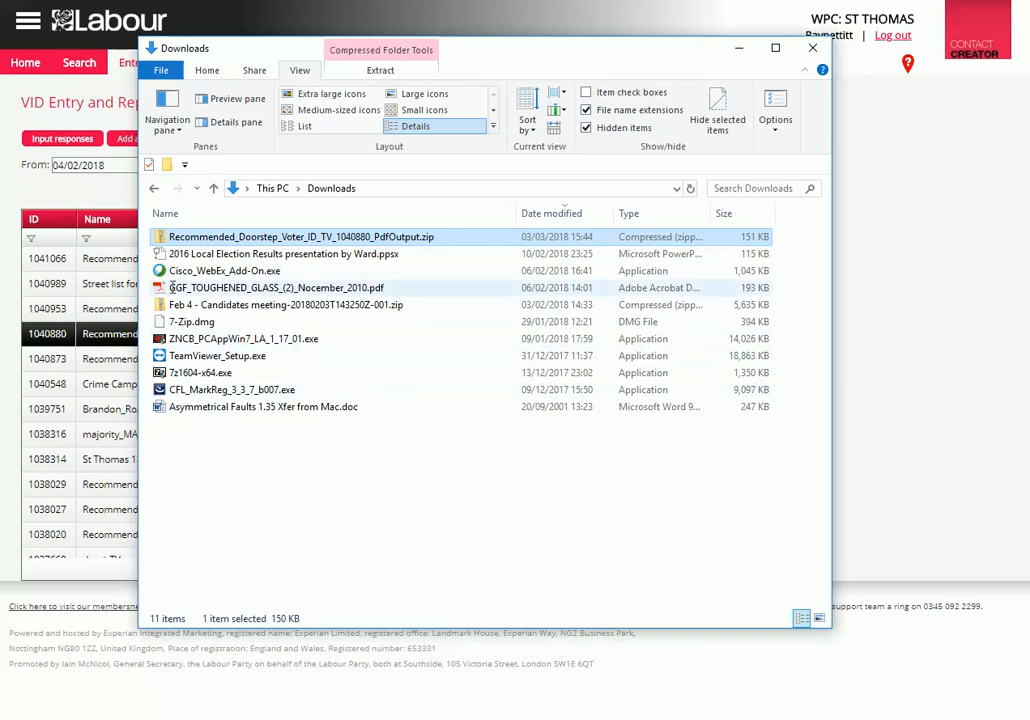
right_click(242, 238)
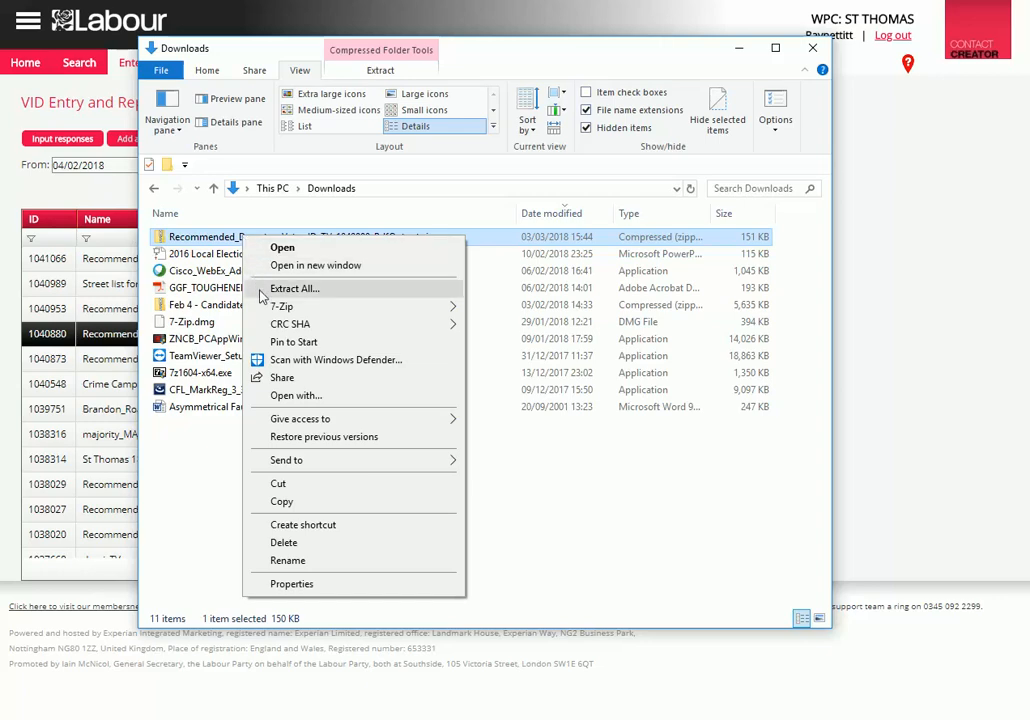
mouse_move(300, 308)
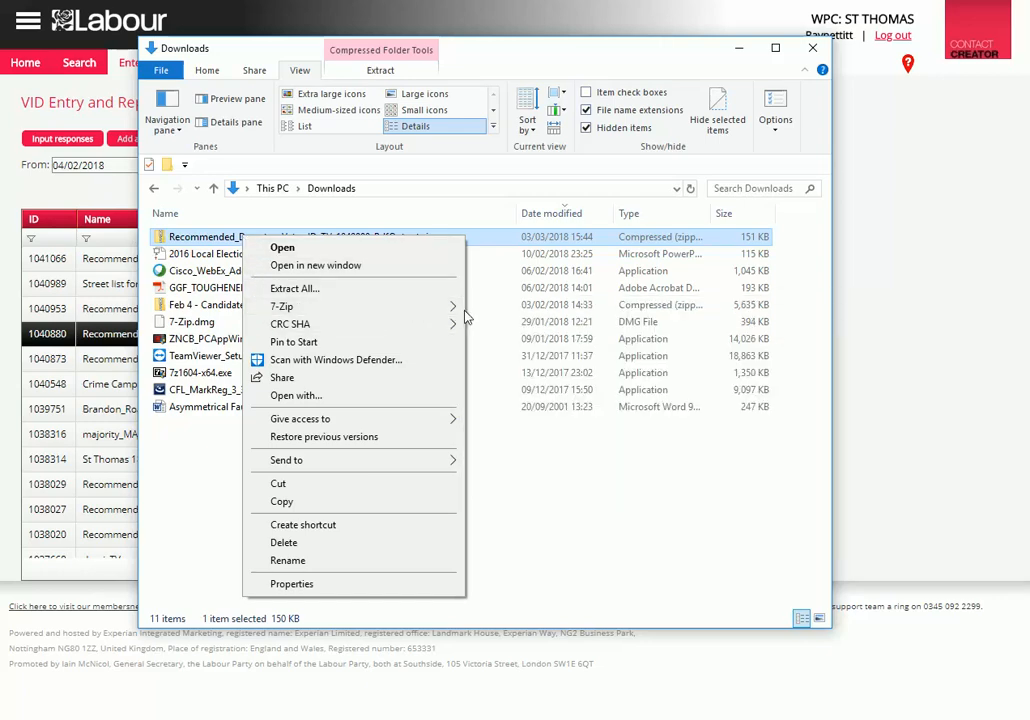
left_click(518, 362)
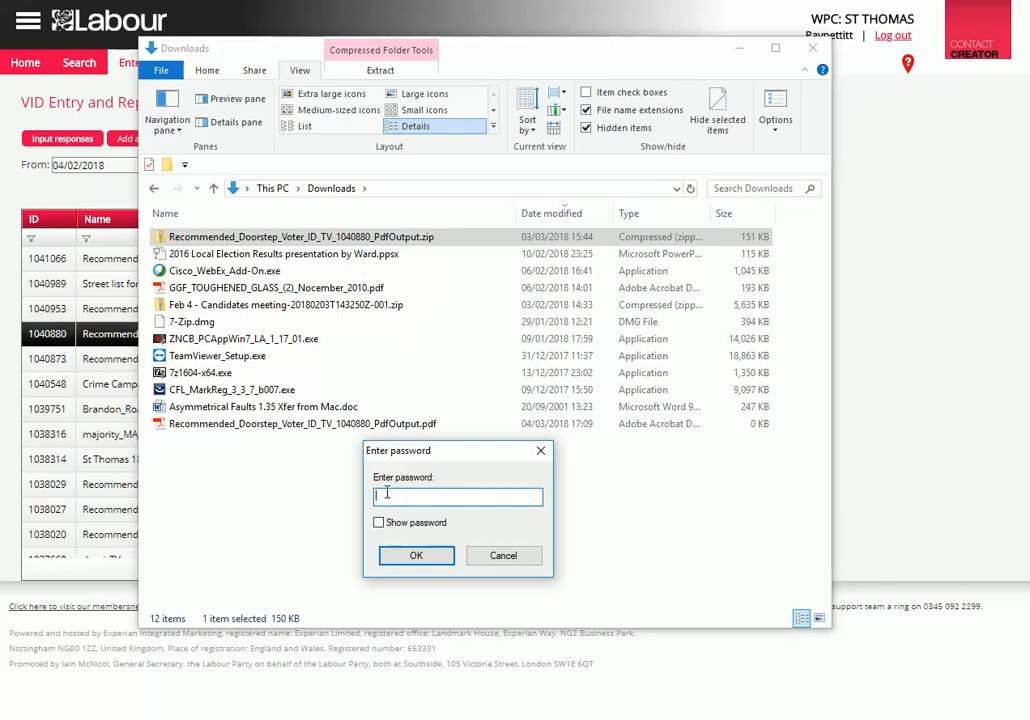
type("••••••••••")
left_click(405, 556)
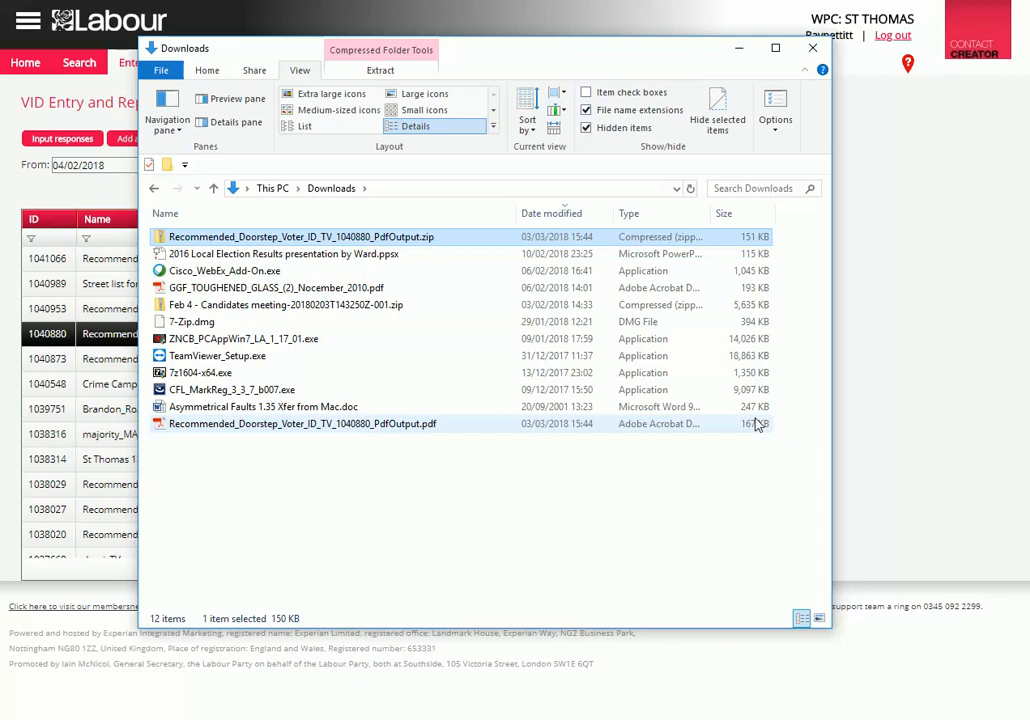
Open the extracted PDF to examine the voter ID sheets, and close the viewer
double_click(757, 425)
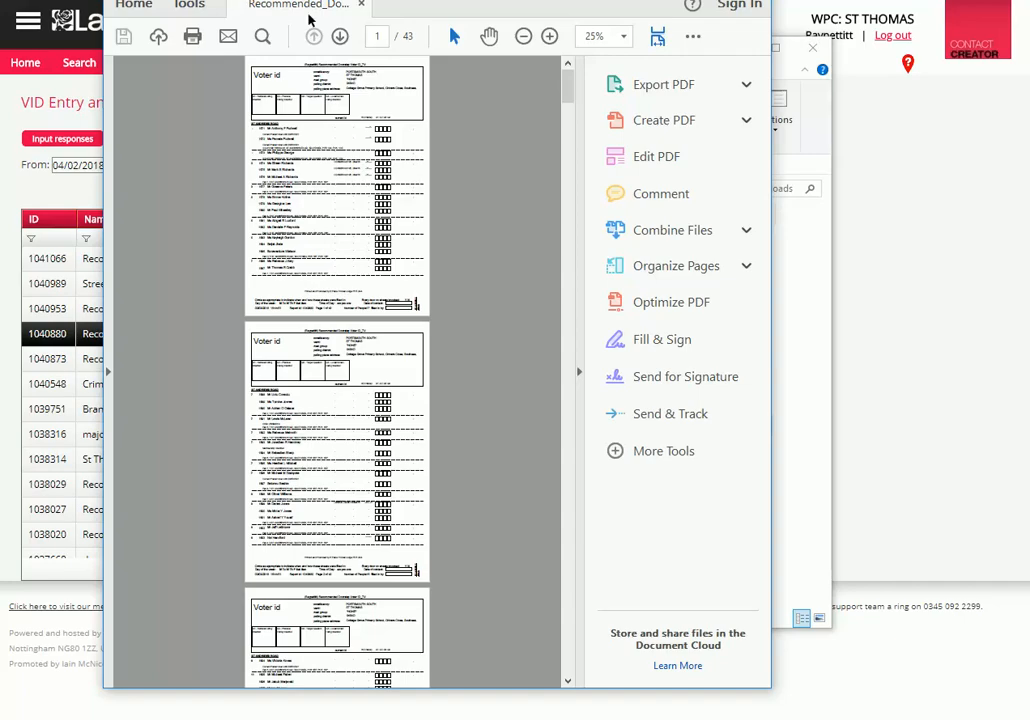
left_click(752, 0)
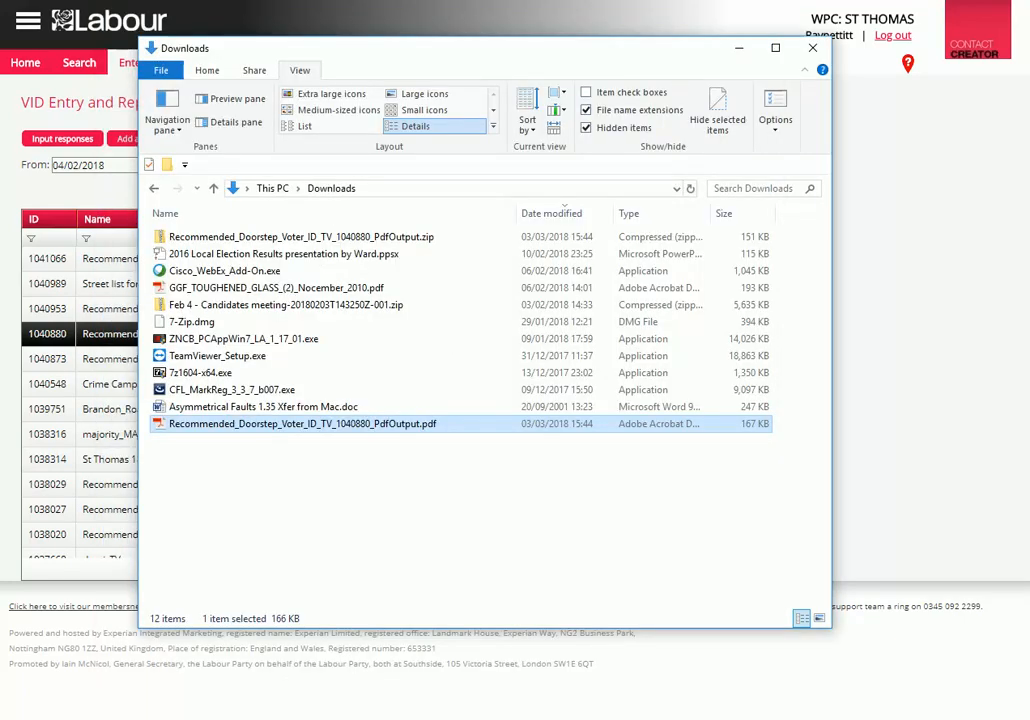
Rename the extracted PDF, replacing "Recommended" with "St Thomas Andrews Davids Roads", and return to Contact Creator
double_click(236, 428)
left_click(236, 424)
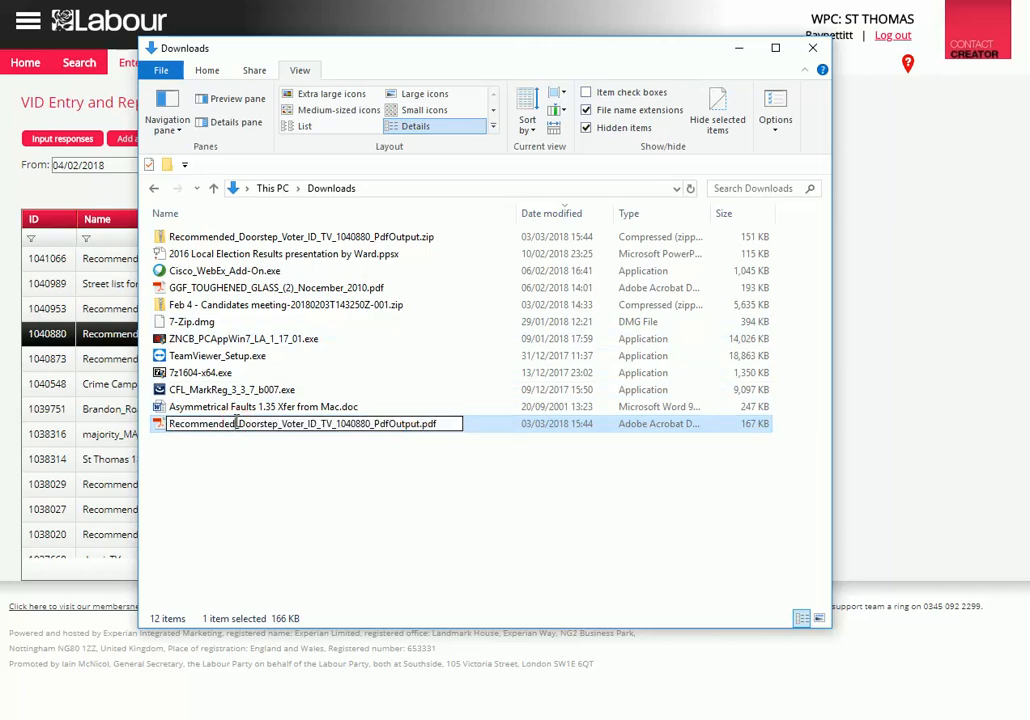
key("BackSpace")
key("BackSpace")
key("BackSpace")
key("BackSpace")
key("BackSpace")
key("BackSpace")
key("BackSpace")
key("BackSpace")
key("BackSpace")
key("BackSpace")
key("BackSpace")
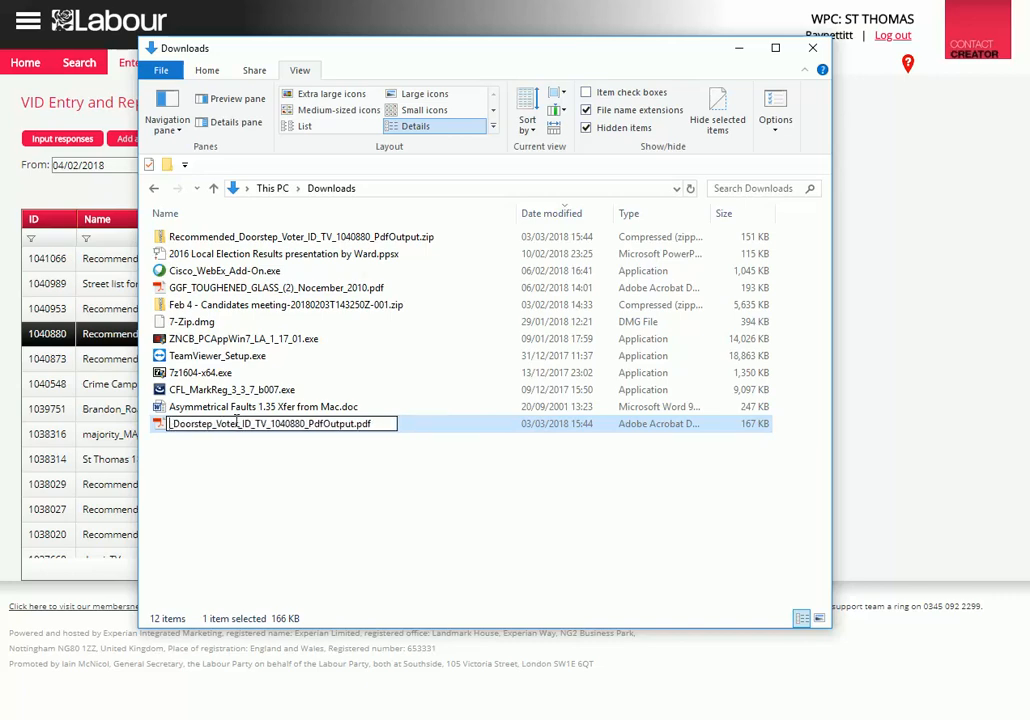
type("St Thomas Andrews Davids Roads")
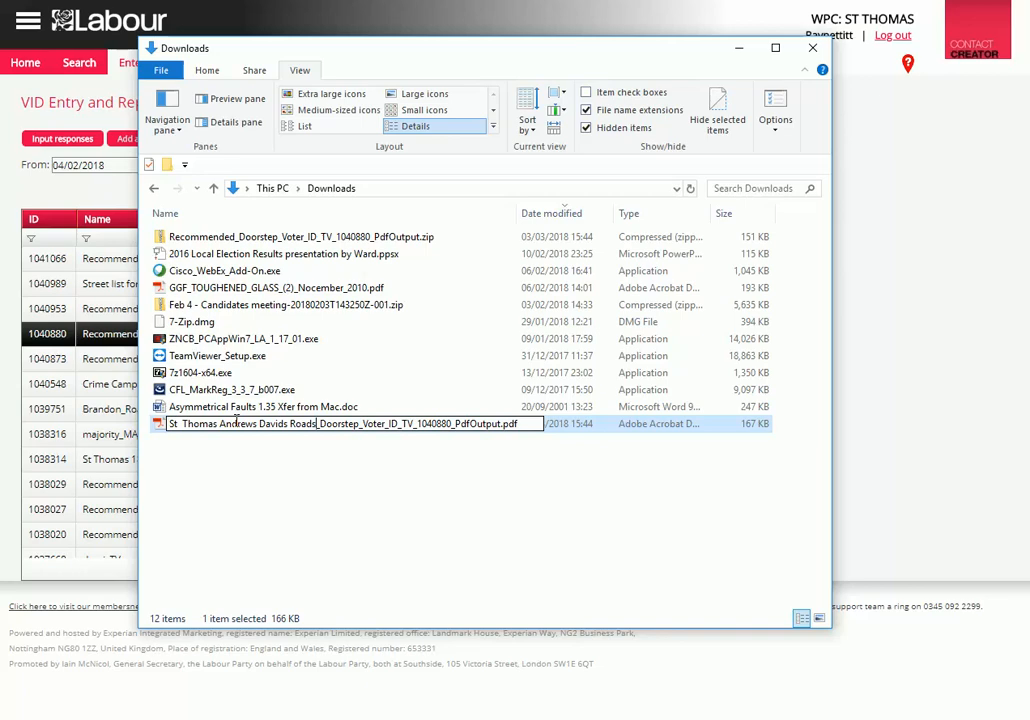
key("Return")
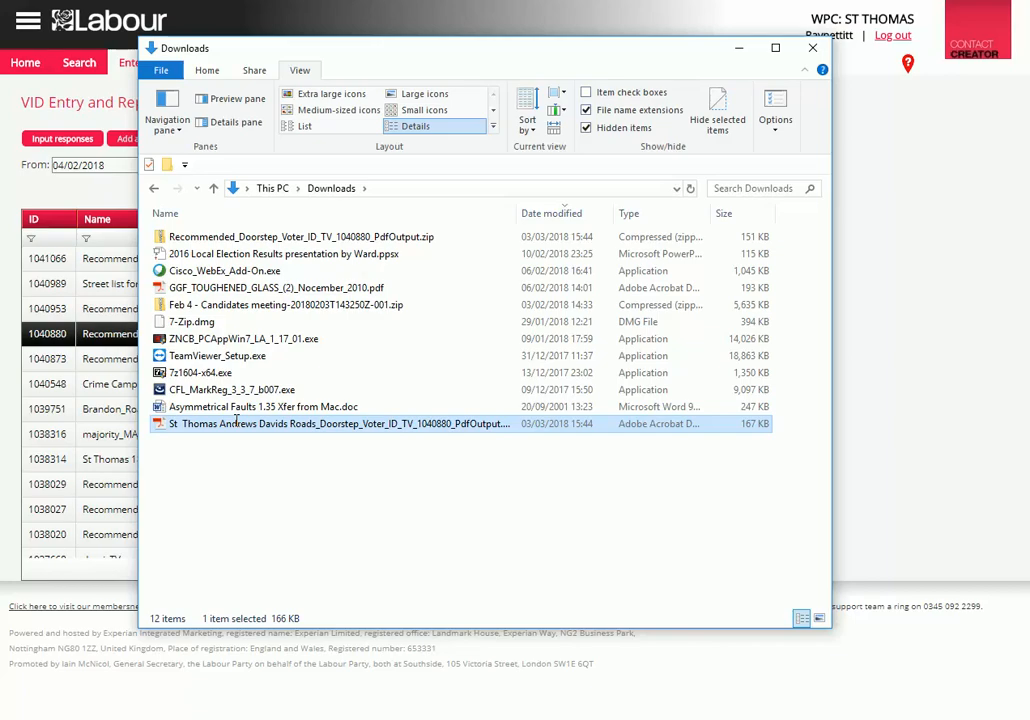
left_click(195, 25)
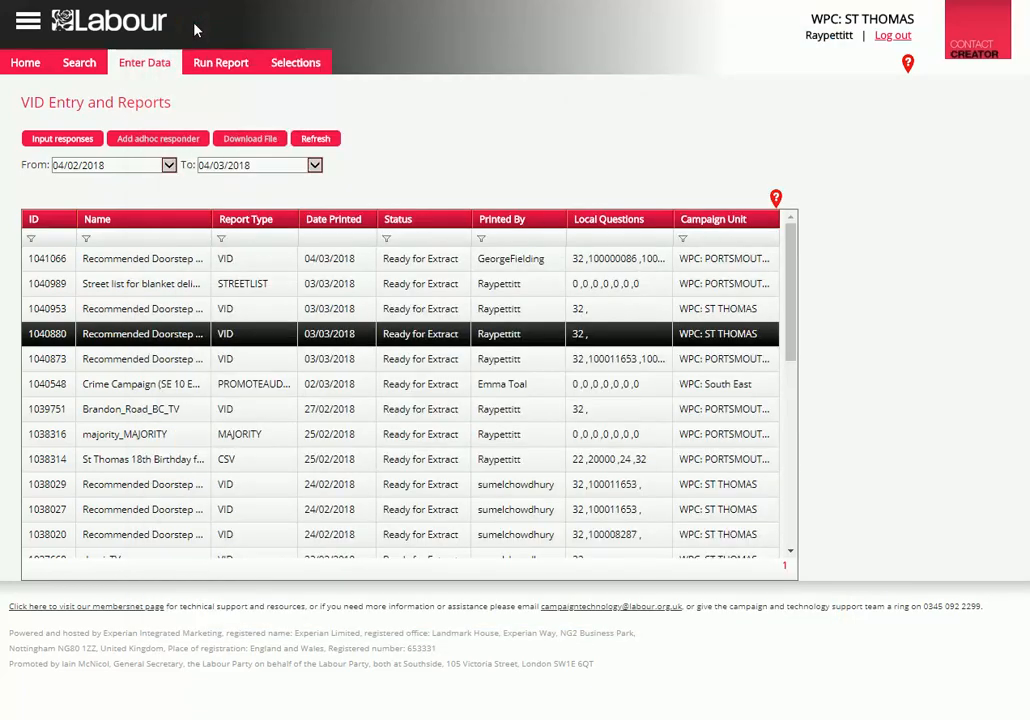